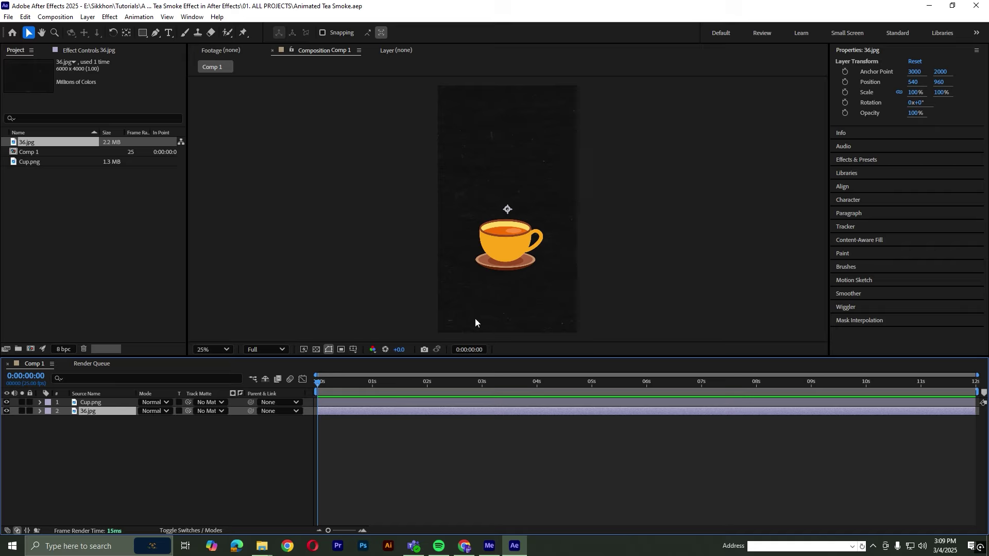
- Show the proportional grid over the composition view with no layer selected
{"action": "left_click", "coordinate": [103, 428]}
{"action": "left_click", "coordinate": [354, 349]}
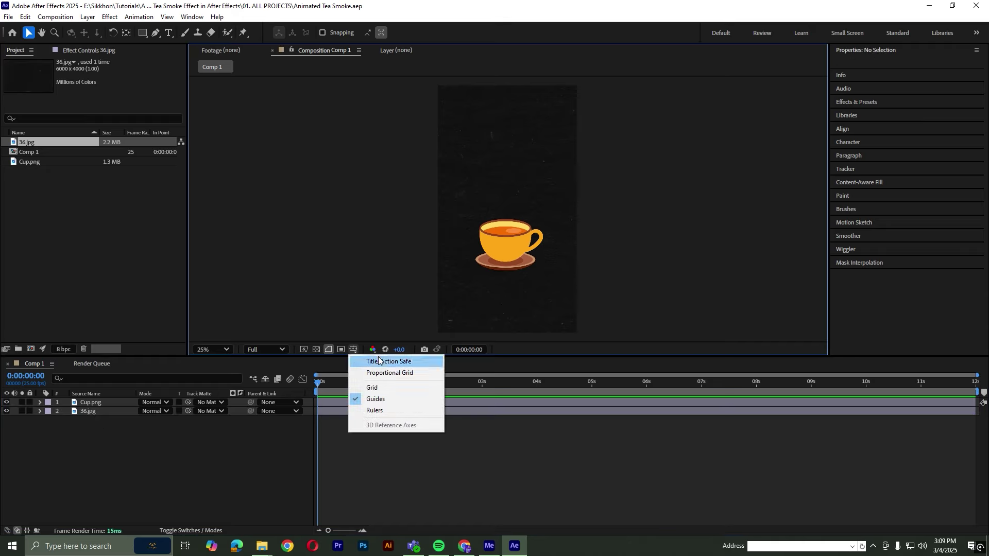
{"action": "left_click", "coordinate": [384, 372]}
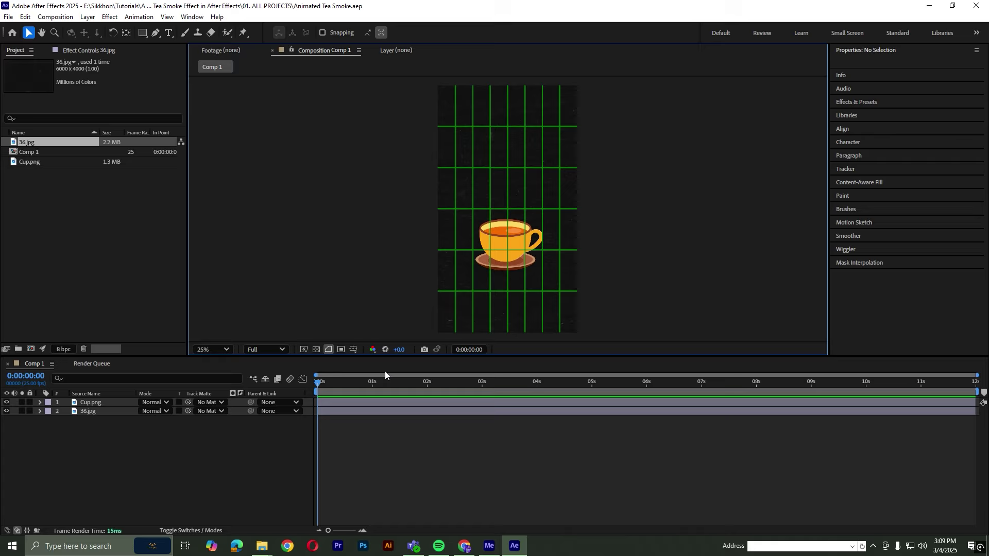
- Draw a tall, closed smoke shape with the Pen tool over the cup, white-filled and tapering towards its lower end
{"action": "left_click", "coordinate": [155, 32]}
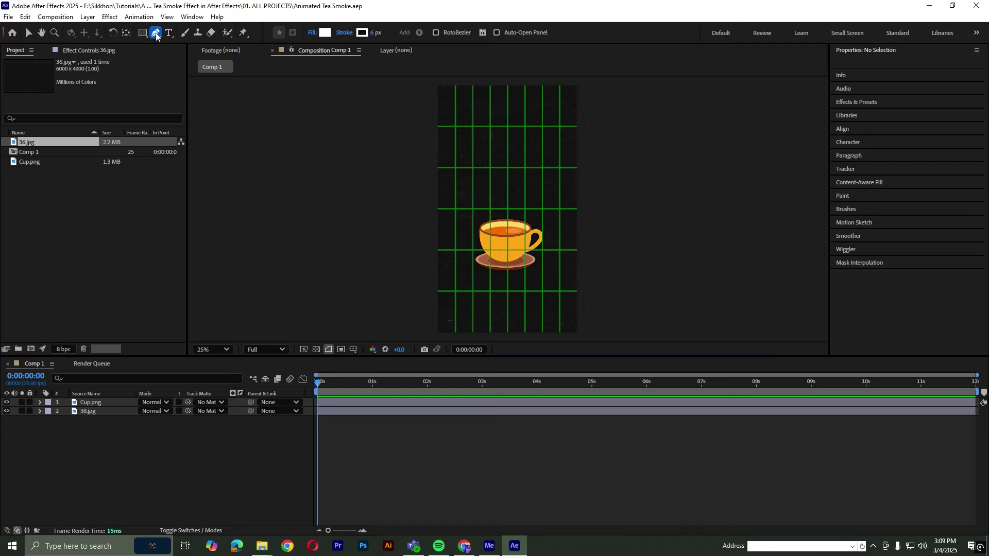
{"action": "left_click", "coordinate": [325, 33]}
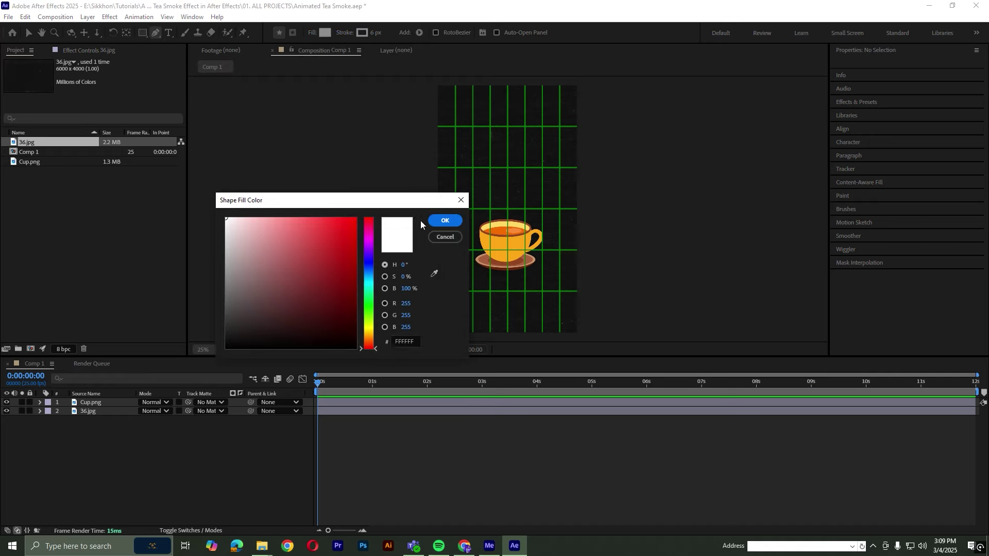
{"action": "left_click", "coordinate": [439, 221]}
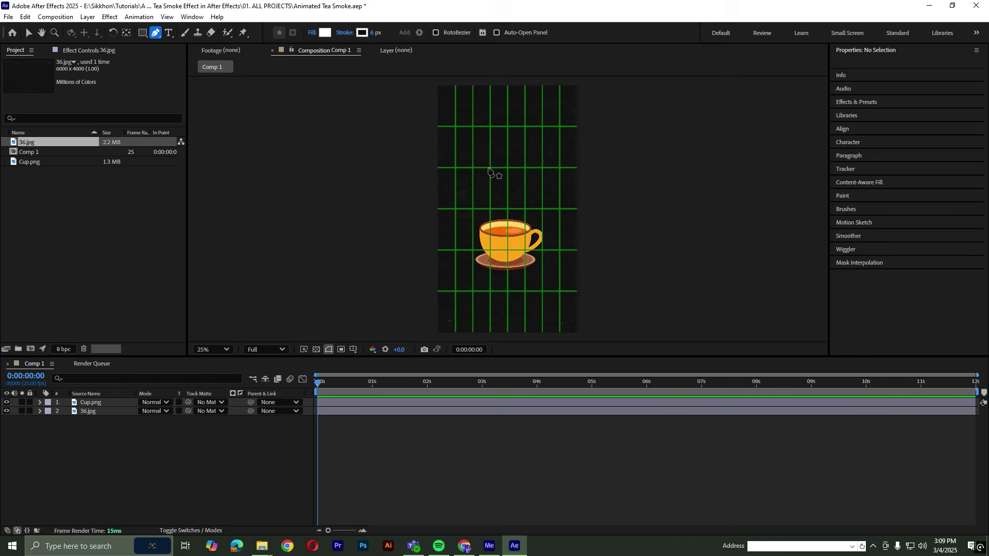
{"action": "left_click", "coordinate": [490, 168]}
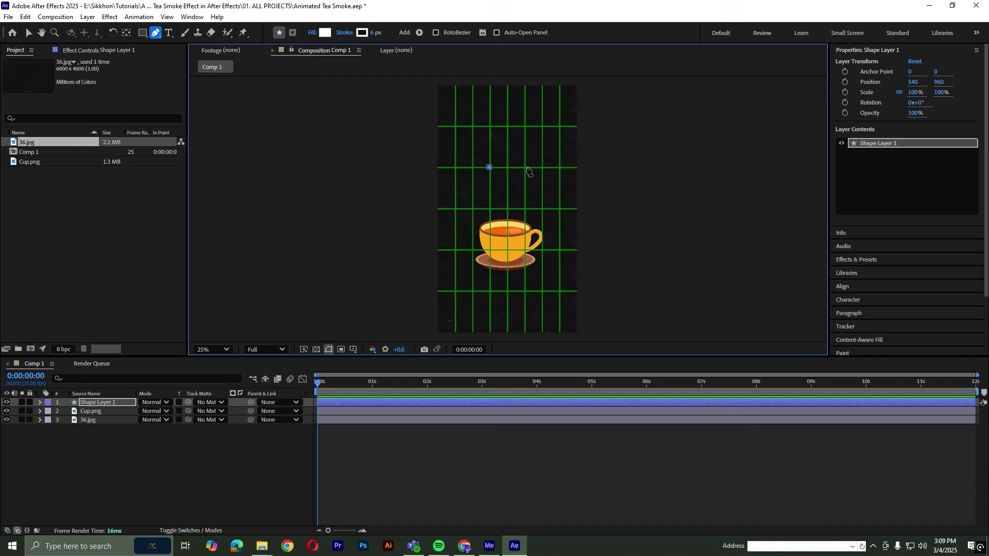
{"action": "left_click", "coordinate": [526, 167]}
{"action": "left_click_drag", "start_coordinate": [513, 277], "coordinate": [498, 277]}
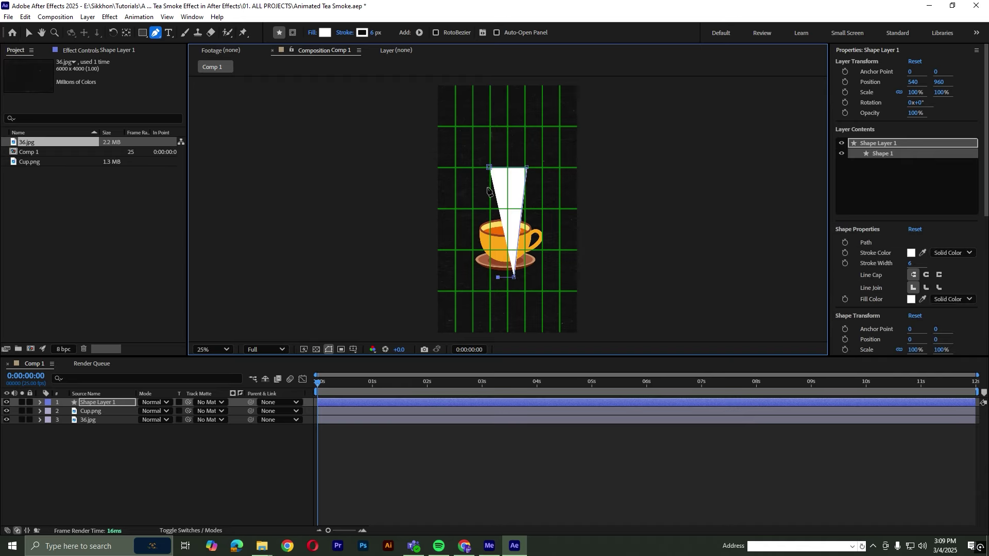
{"action": "left_click", "coordinate": [490, 168]}
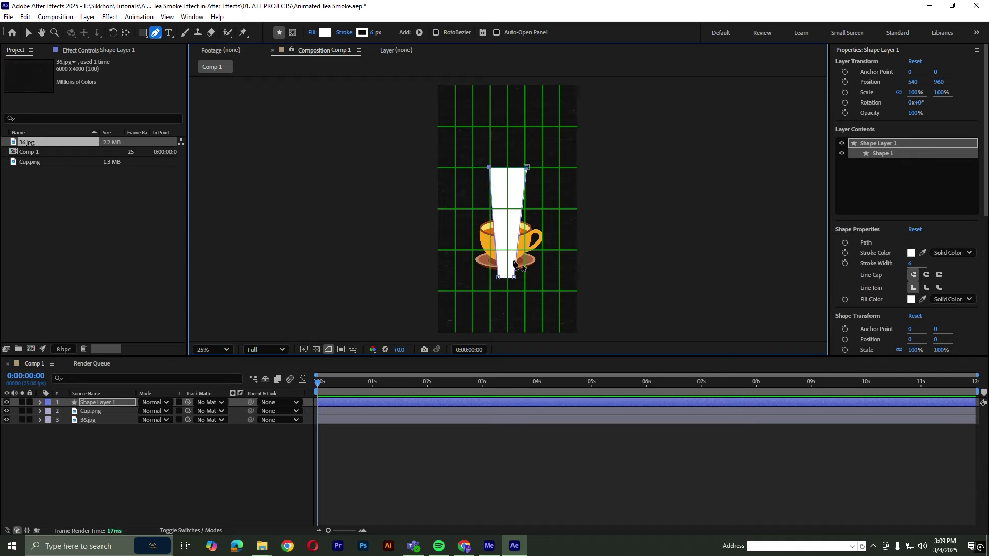
- Adjust the white shape's corner points to raise and widen its upper edge and narrow and extend its lower end
{"action": "left_click_drag", "start_coordinate": [497, 277], "coordinate": [503, 279]}
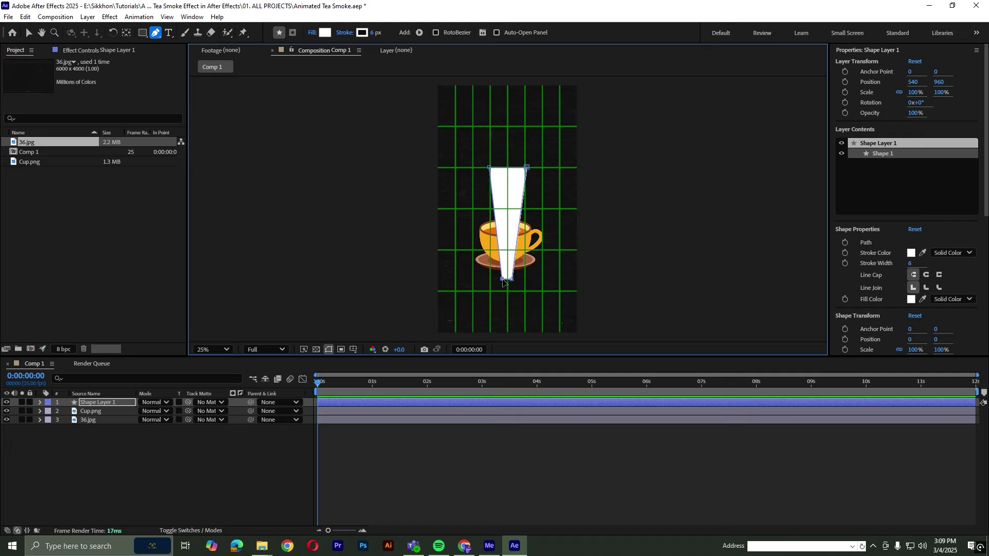
{"action": "left_click_drag", "start_coordinate": [490, 167], "coordinate": [530, 148]}
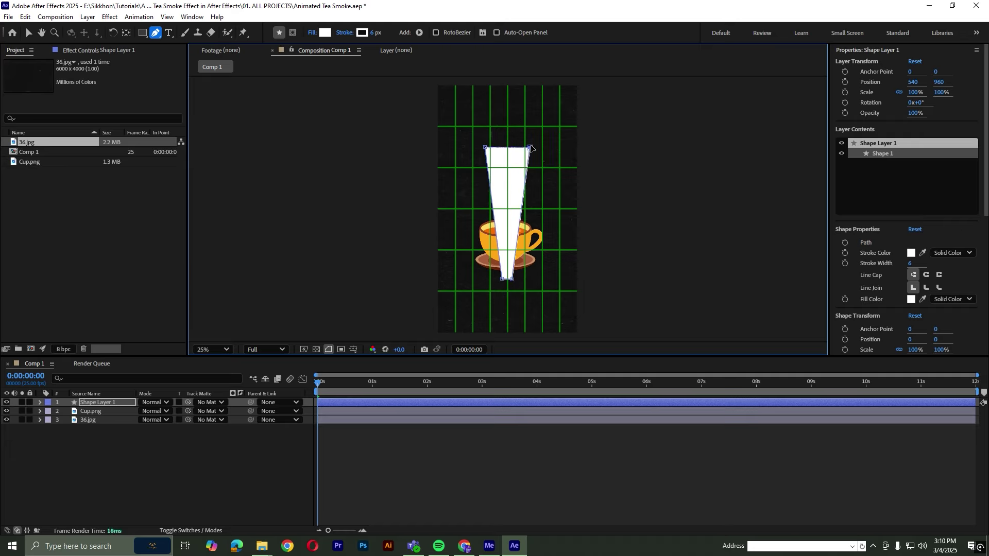
{"action": "mouse_move", "coordinate": [511, 279]}
{"action": "left_mouse_down"}
{"action": "mouse_move", "coordinate": [504, 286]}
{"action": "mouse_move", "coordinate": [514, 289]}
{"action": "left_mouse_up"}
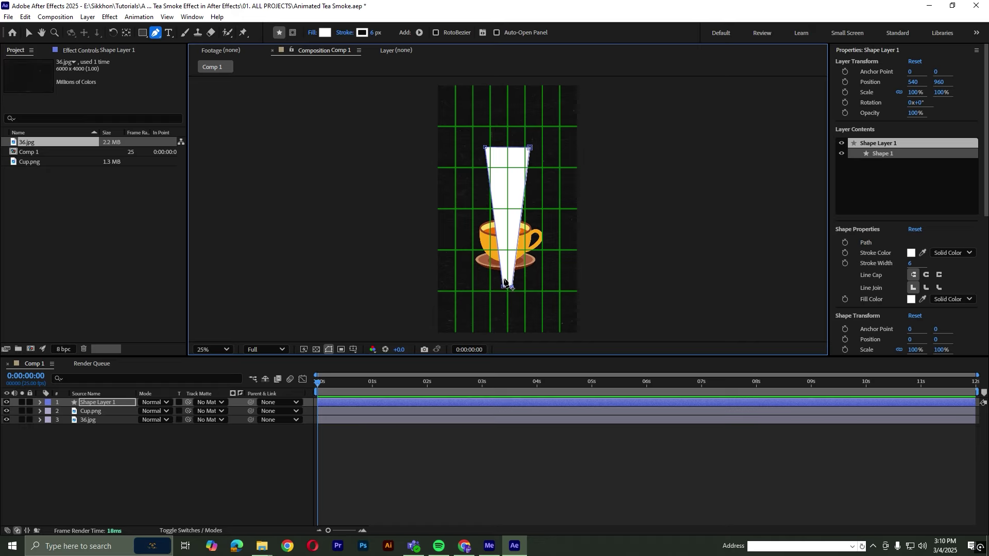
{"action": "left_click", "coordinate": [28, 32]}
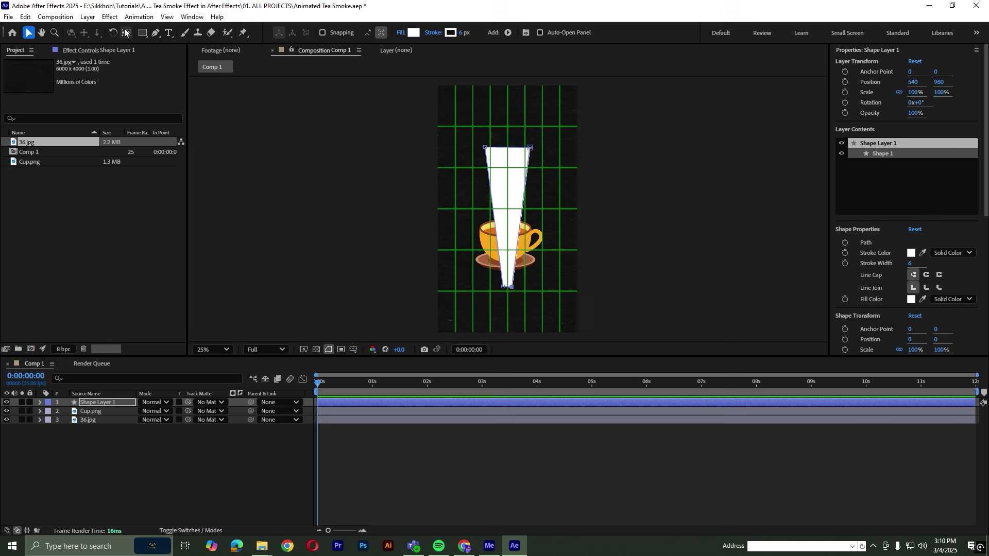
- Apply the Wave Warp effect to the white shape layer and set its direction to 0°
{"action": "left_click", "coordinate": [110, 17]}
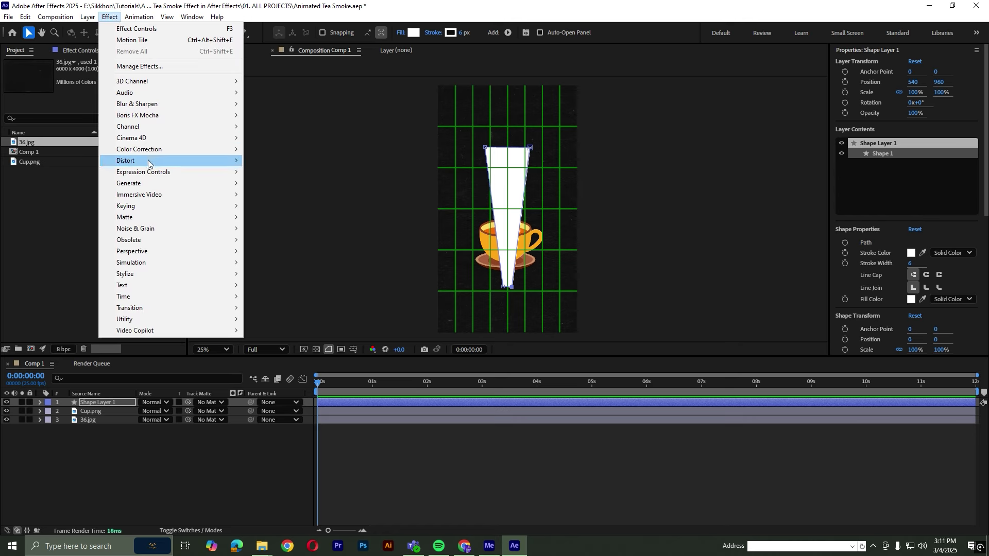
{"action": "mouse_move", "coordinate": [150, 161]}
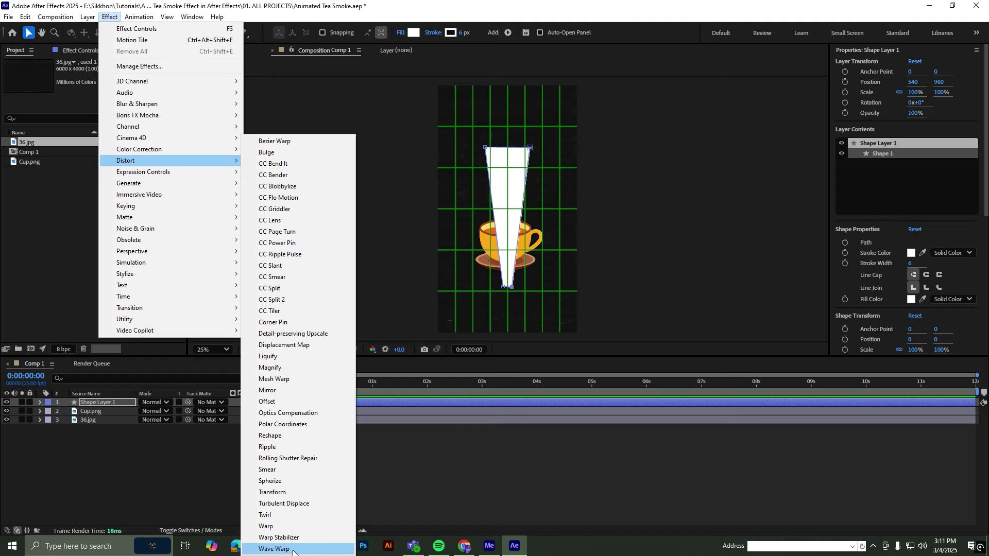
{"action": "left_click", "coordinate": [293, 551]}
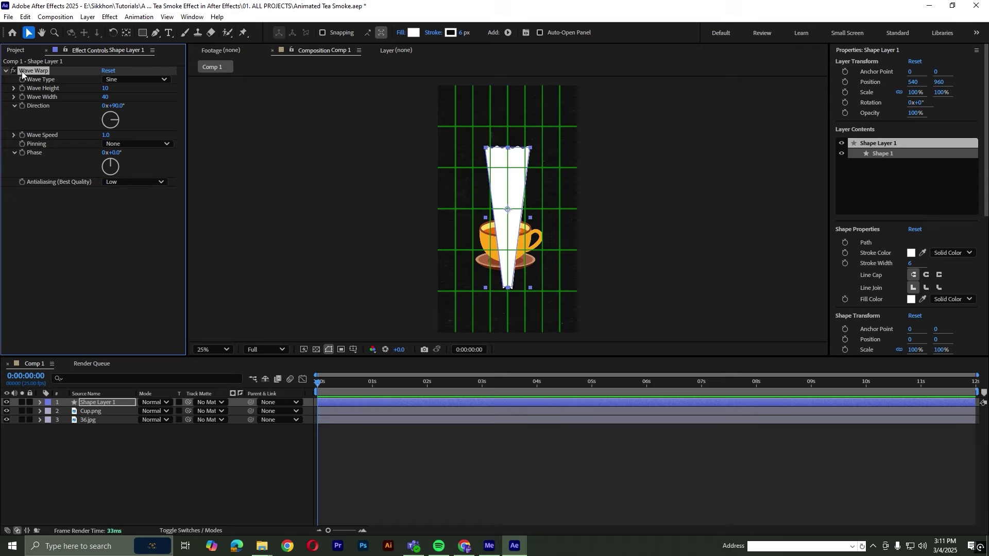
{"action": "left_click", "coordinate": [115, 105]}
{"action": "type", "text": "0"}
{"action": "key", "text": "Return"}
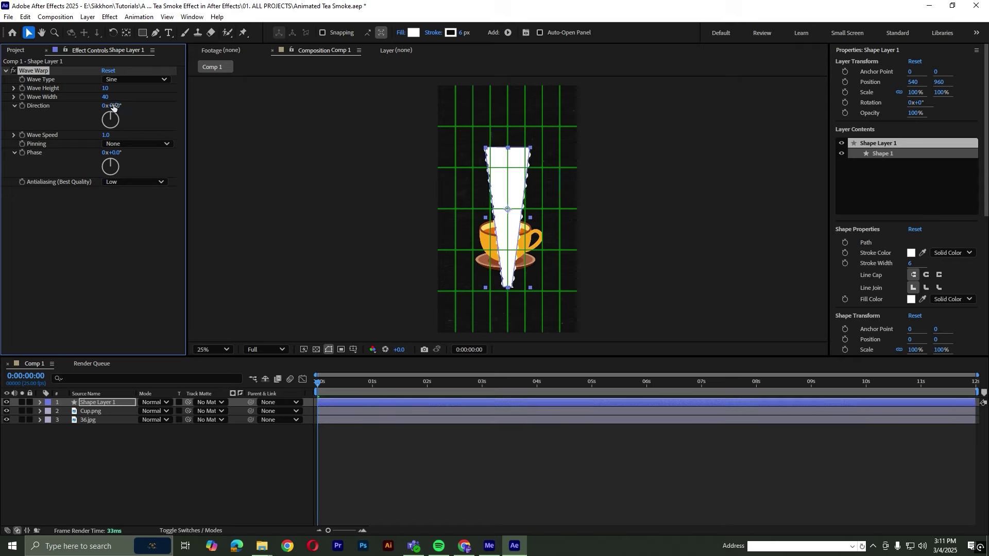
- Set the Wave Warp's wave height to 60, wave width to 150 and pinning to Bottom Edge
{"action": "left_click", "coordinate": [106, 88]}
{"action": "type", "text": "60"}
{"action": "key", "text": "Tab"}
{"action": "type", "text": "1"}
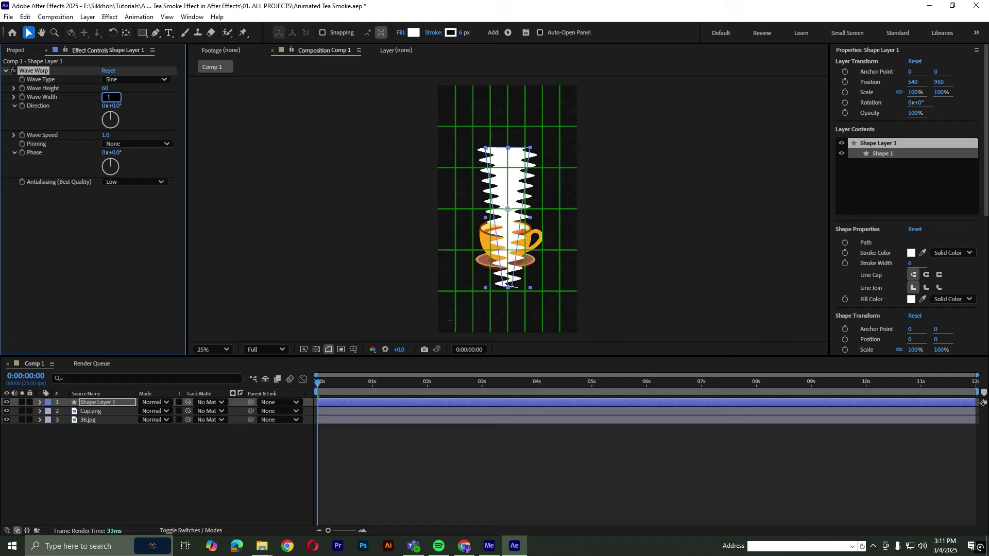
{"action": "key", "text": "Return"}
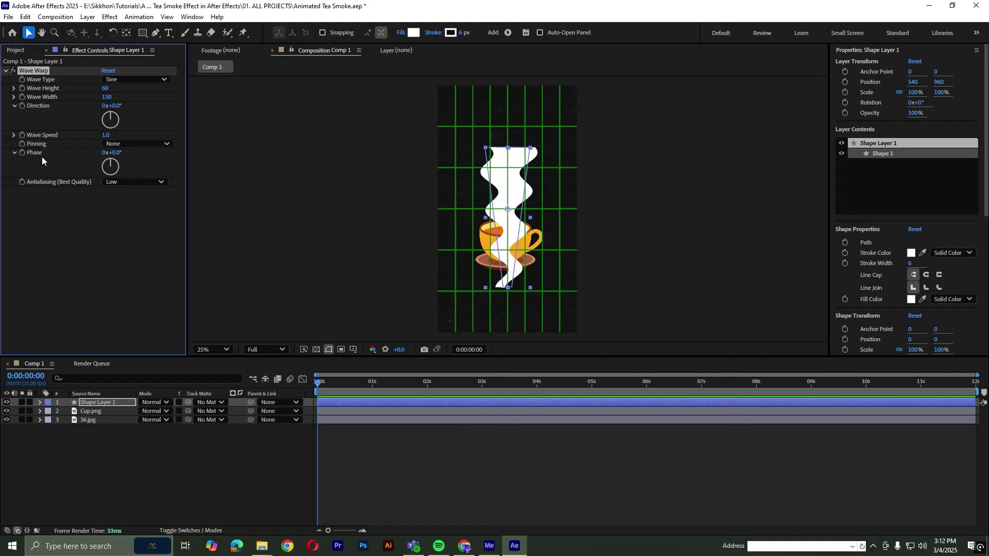
{"action": "left_click", "coordinate": [123, 146]}
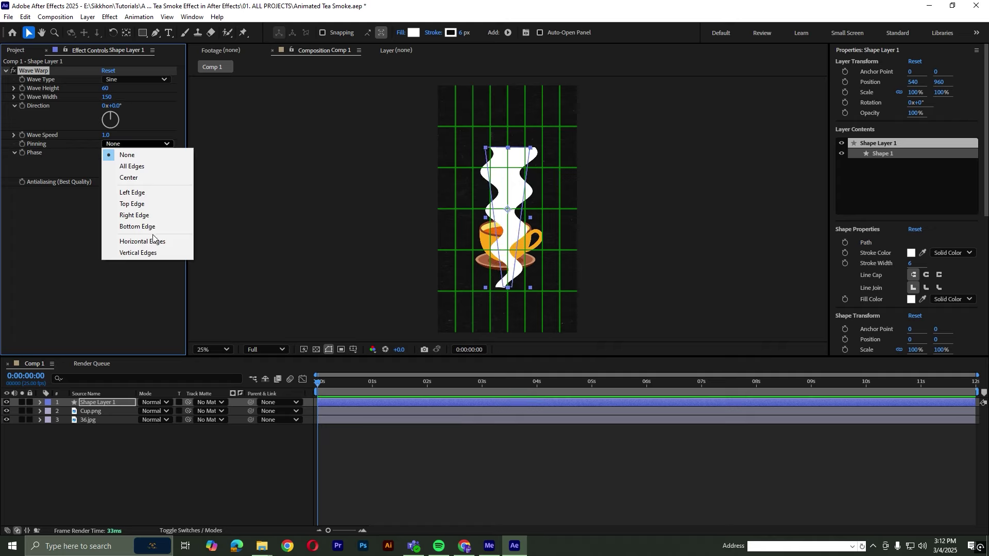
{"action": "left_click", "coordinate": [138, 228]}
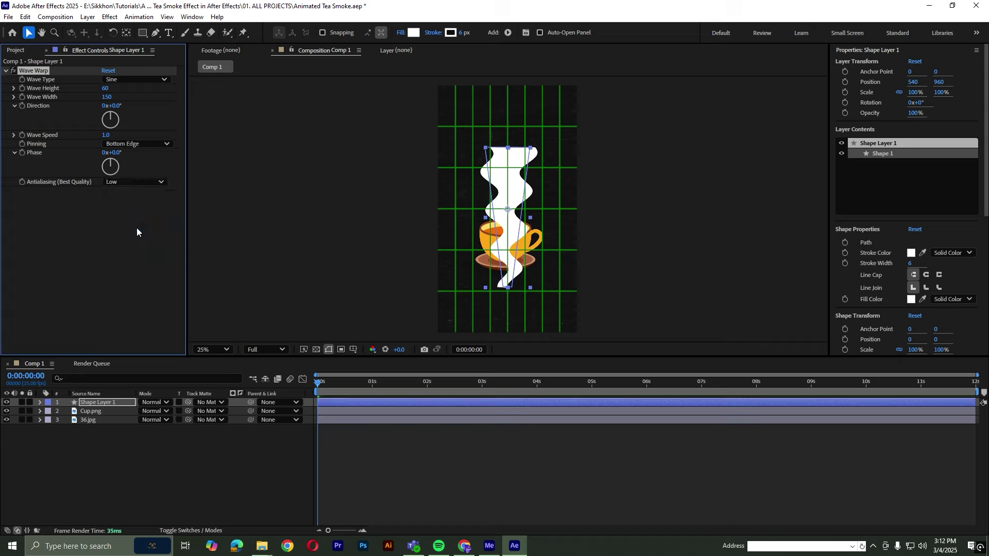
- Duplicate the warped shape layer and change the duplicate's fill color to grey 9A8F8F
{"action": "left_click", "coordinate": [107, 409]}
{"action": "left_click", "coordinate": [110, 402]}
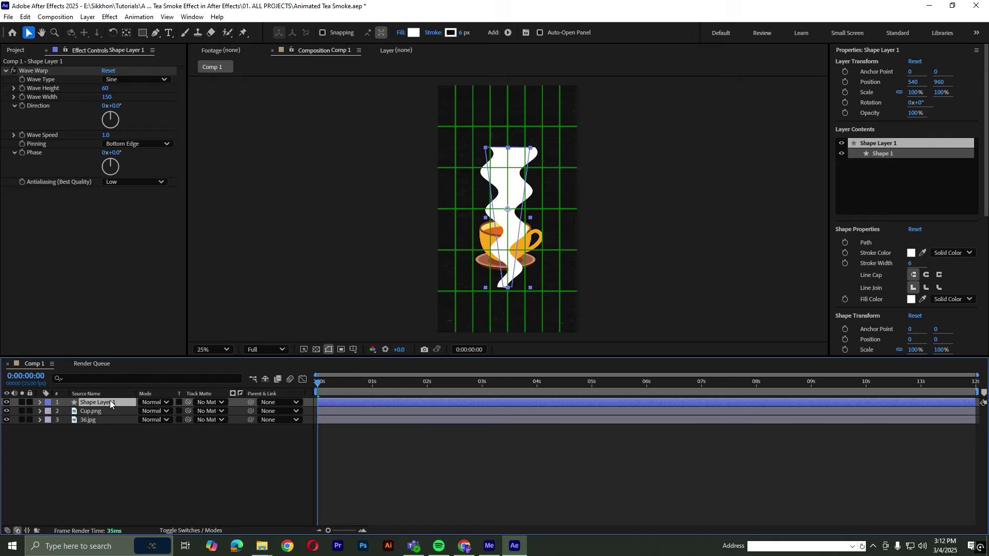
{"action": "key", "text": "ctrl+d"}
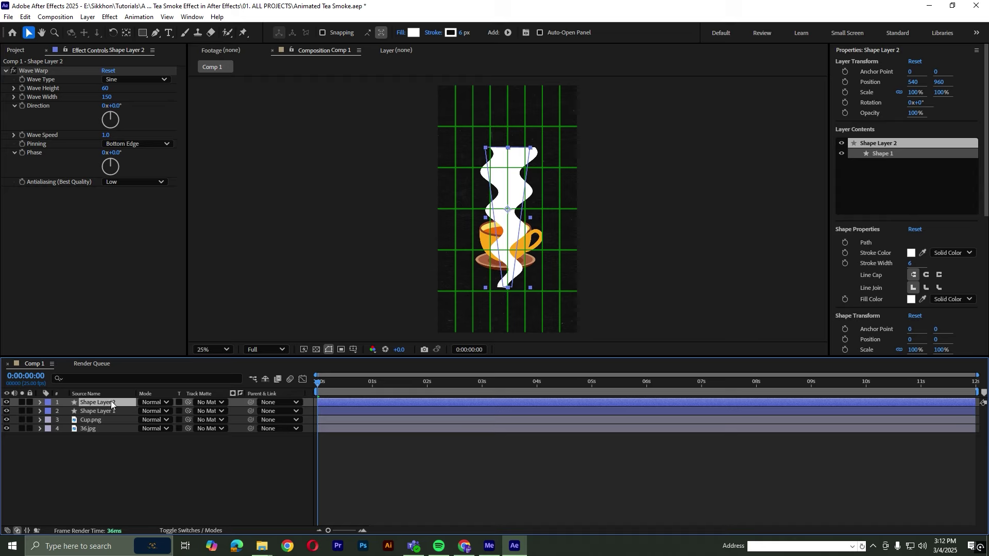
{"action": "left_click", "coordinate": [912, 299]}
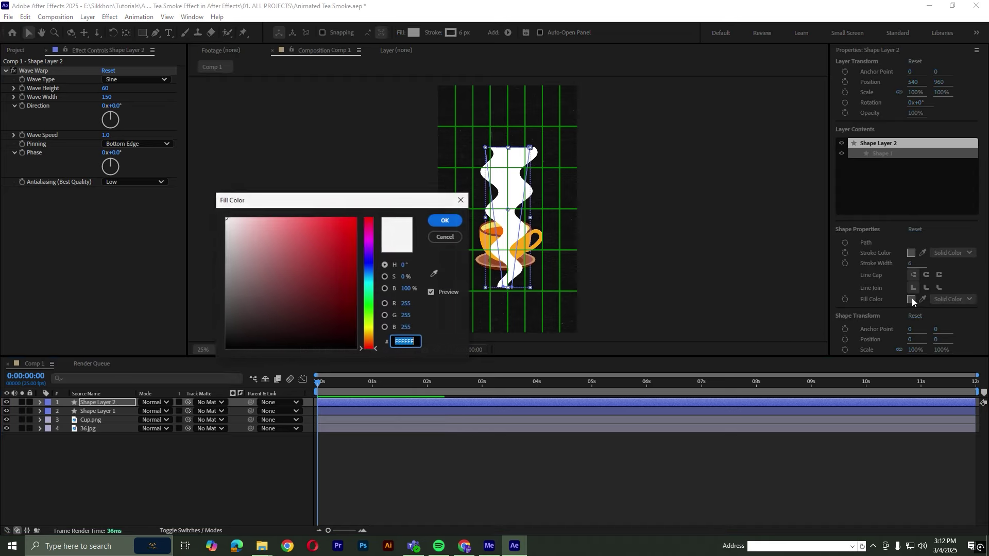
{"action": "left_click", "coordinate": [236, 289]}
{"action": "left_click_drag", "start_coordinate": [237, 289], "coordinate": [235, 269]}
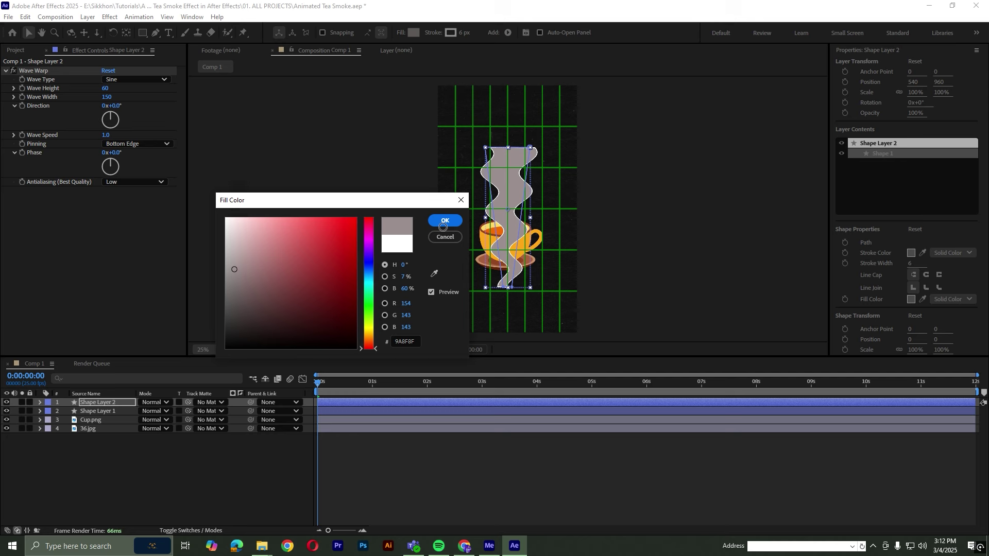
{"action": "left_click", "coordinate": [445, 221]}
- Narrow the grey duplicate and place its layer at position 540, 970 so it sits inside the white smoke shape
{"action": "left_click_drag", "start_coordinate": [486, 147], "coordinate": [493, 149]}
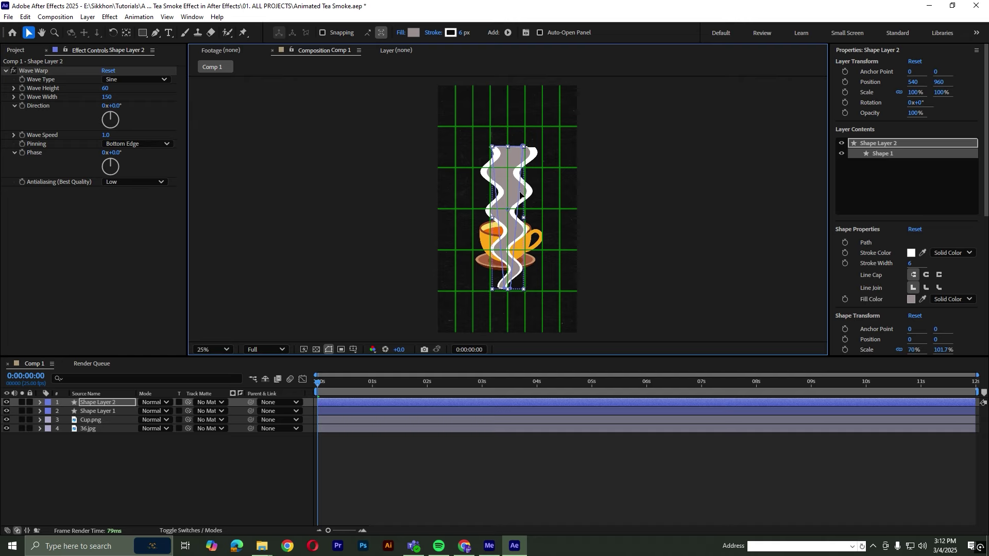
{"action": "left_click", "coordinate": [394, 457]}
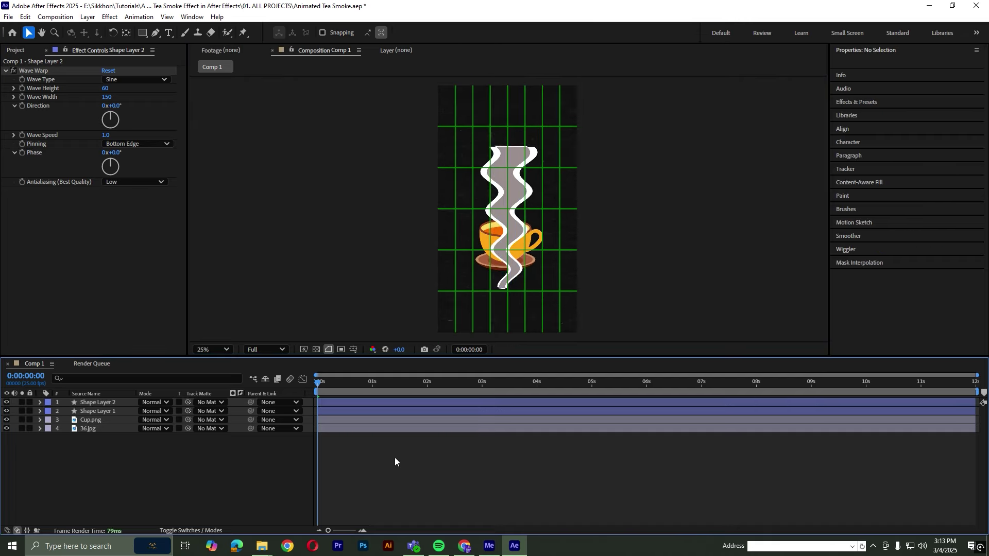
{"action": "left_click_drag", "start_coordinate": [511, 172], "coordinate": [511, 175]}
{"action": "left_click", "coordinate": [412, 468]}
{"action": "scroll", "coordinate": [518, 160], "scroll_direction": "up", "scroll_amount": 1}
{"action": "left_click", "coordinate": [517, 169]}
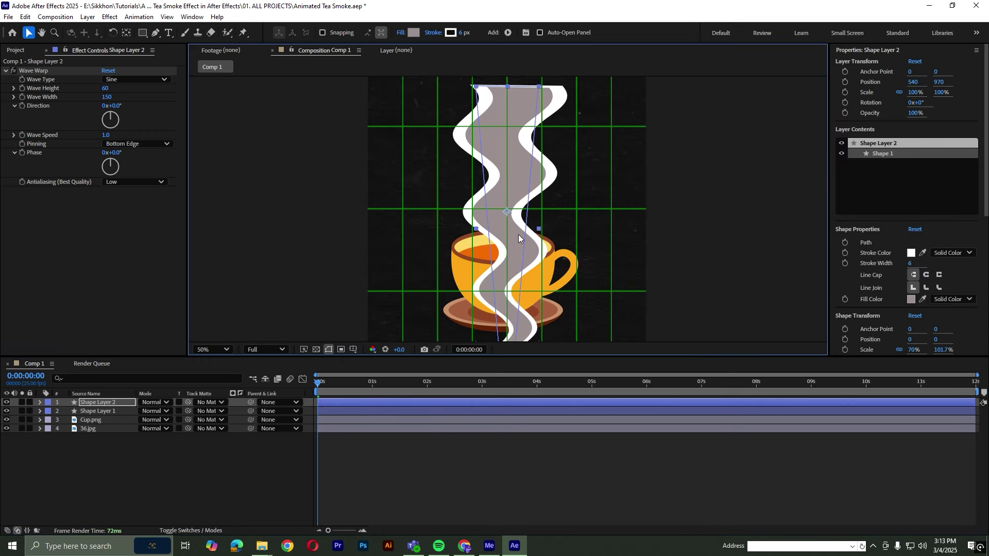
{"action": "scroll", "coordinate": [504, 160], "scroll_direction": "up", "scroll_amount": 1}
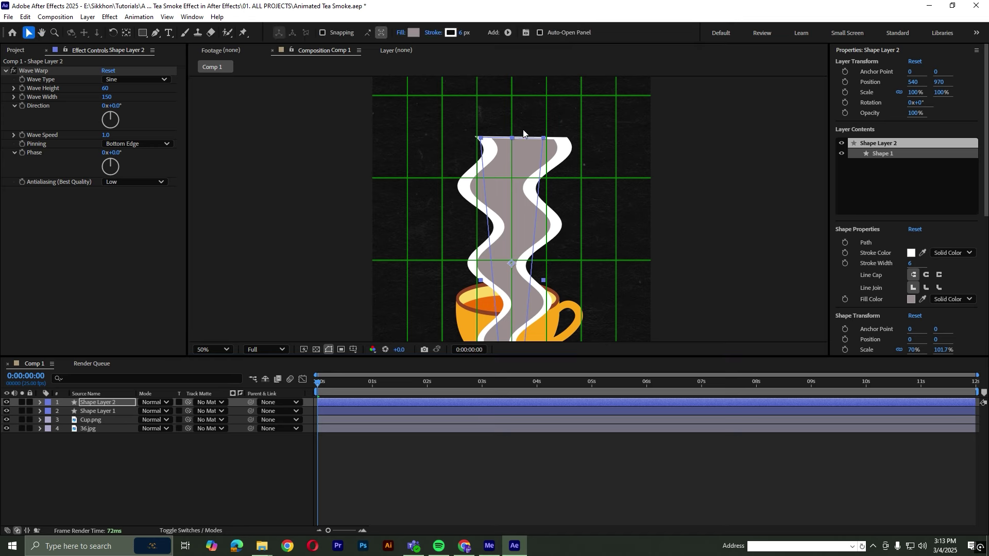
{"action": "left_click_drag", "start_coordinate": [563, 201], "coordinate": [566, 88]}
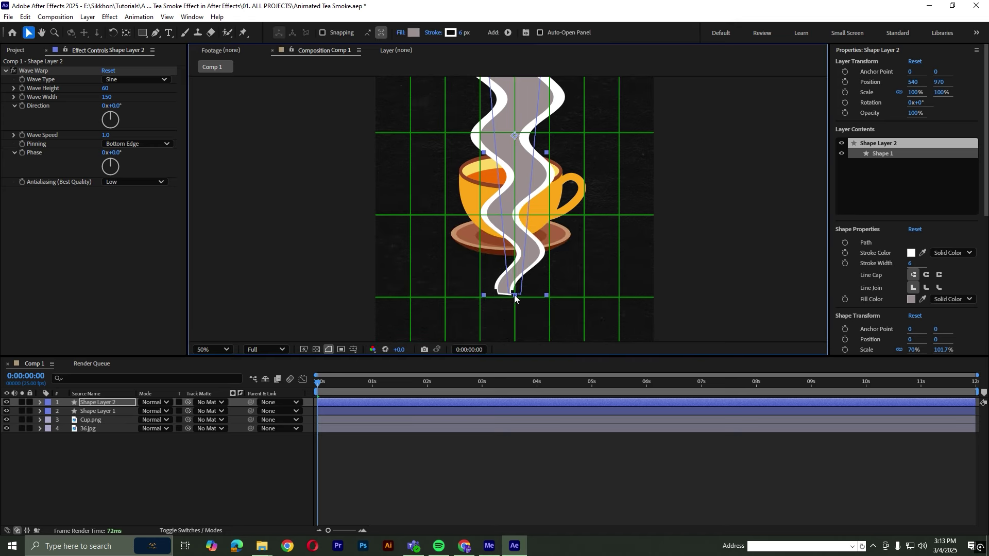
{"action": "key", "text": "ctrl+shift+a"}
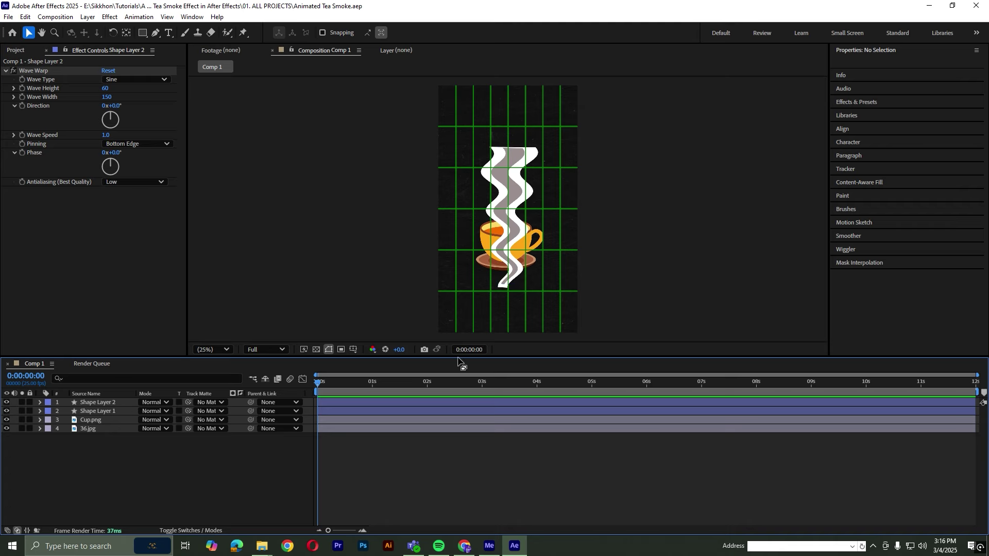
- Pre-compose both shape layers as Smoke with all attributes moved, and raise it to position 544, 552 so its base sits in the cup
{"action": "left_click", "coordinate": [101, 402]}
{"action": "left_click", "coordinate": [97, 411], "text": "shift"}
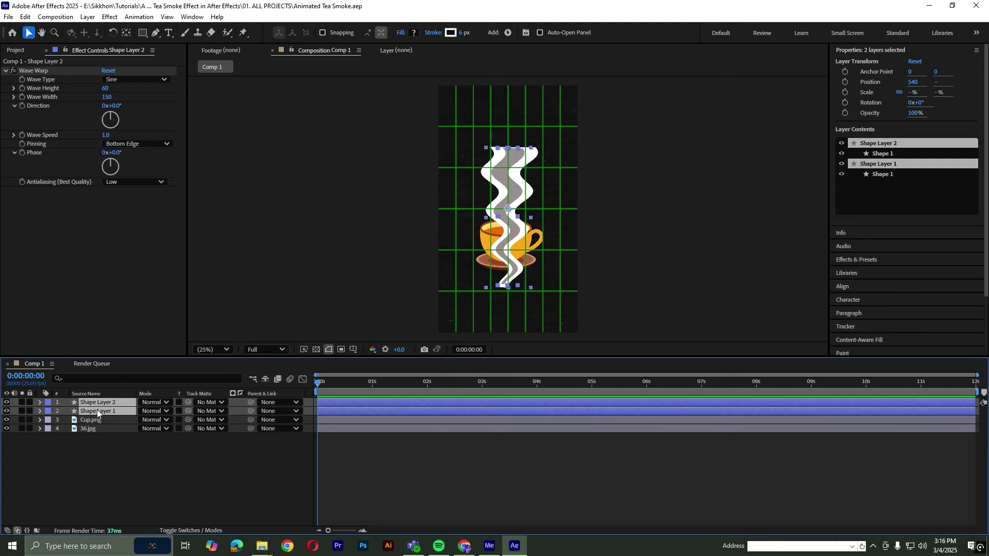
{"action": "right_click", "coordinate": [102, 402]}
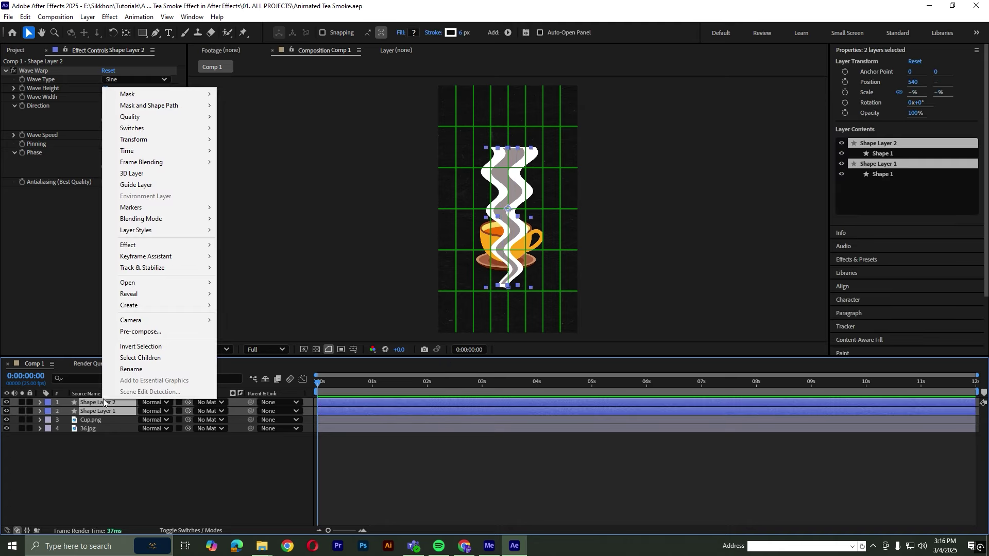
{"action": "left_click", "coordinate": [147, 332]}
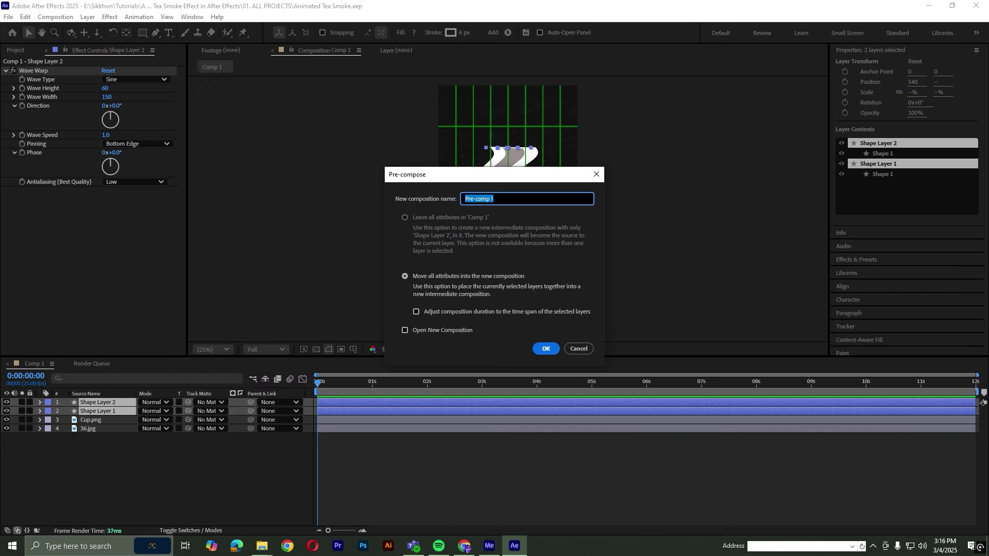
{"action": "type", "text": "Smoke"}
{"action": "left_click", "coordinate": [405, 276]}
{"action": "left_click", "coordinate": [540, 349]}
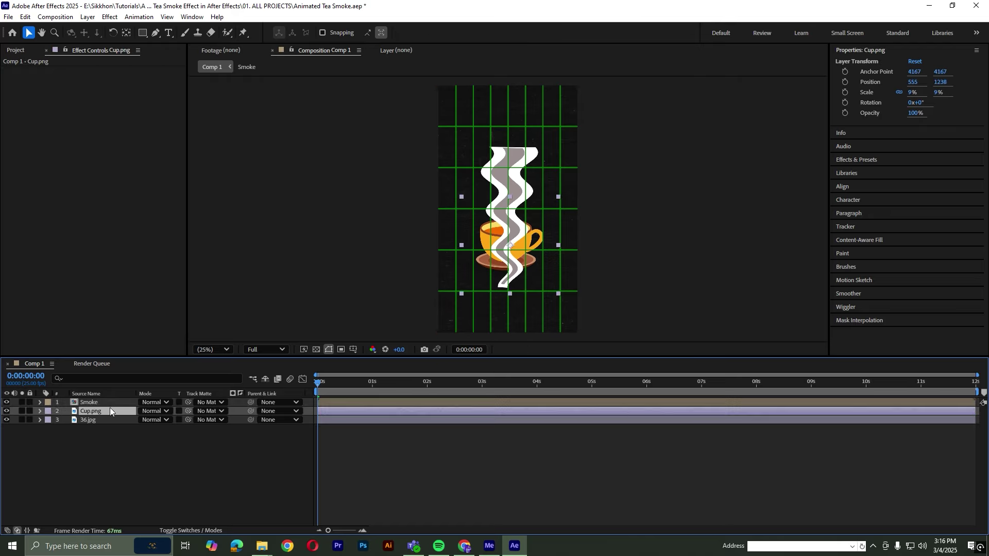
{"action": "left_click_drag", "start_coordinate": [110, 407], "coordinate": [513, 170]}
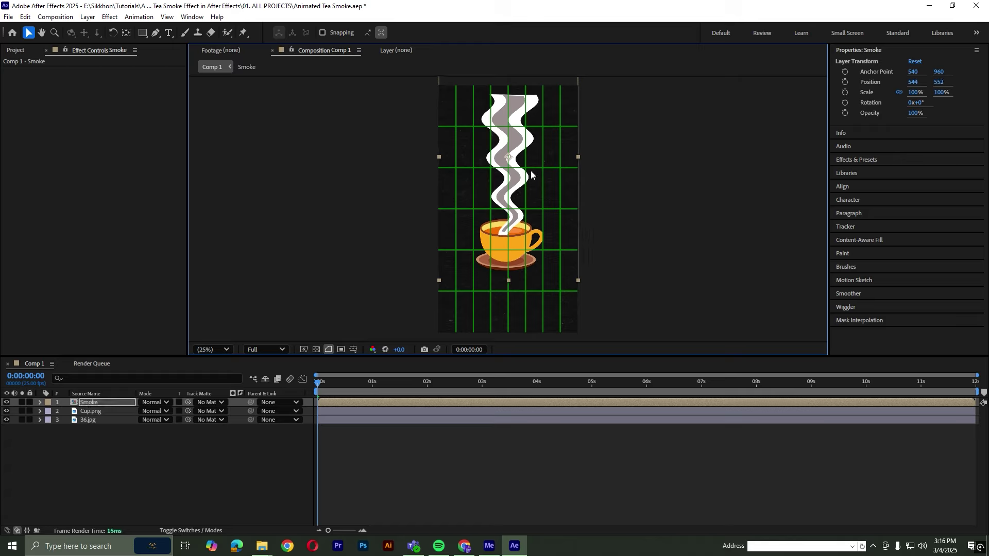
- Hide the proportional grid and scrub through the opening seconds of the smoke animation, returning to the first frame
{"action": "left_click", "coordinate": [354, 350]}
{"action": "left_click", "coordinate": [388, 373]}
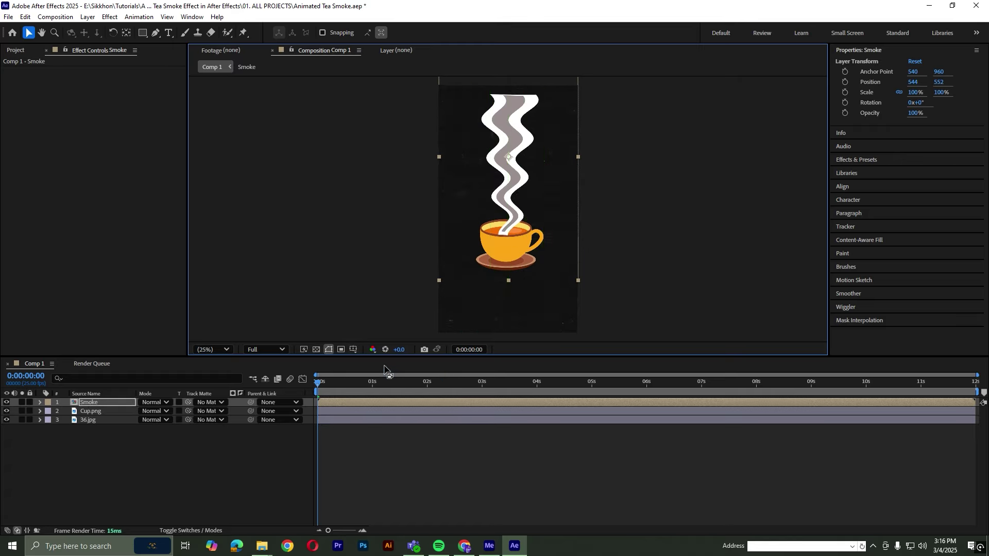
{"action": "scroll", "coordinate": [509, 206], "scroll_direction": "up", "scroll_amount": 2}
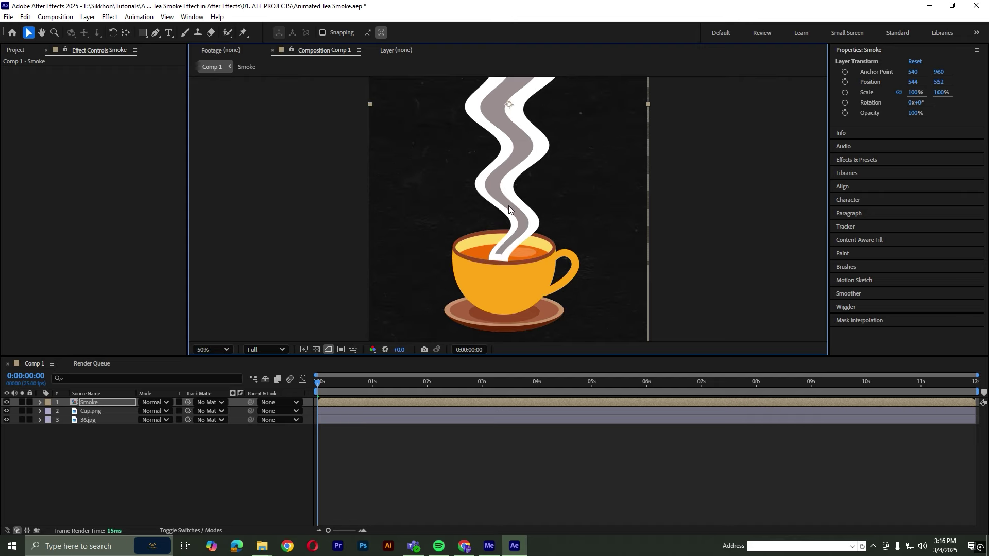
{"action": "left_click_drag", "start_coordinate": [318, 386], "coordinate": [524, 401]}
{"action": "key", "text": "Home"}
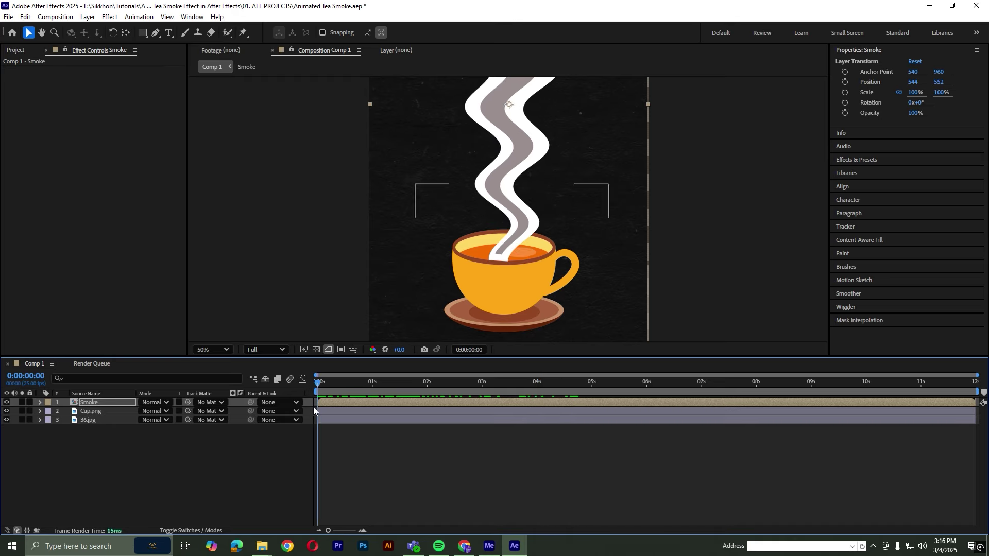
- Draw a rectangular mask around the cup on the Smoke layer, starting at the cup's rim, and invert it
{"action": "left_click", "coordinate": [97, 410]}
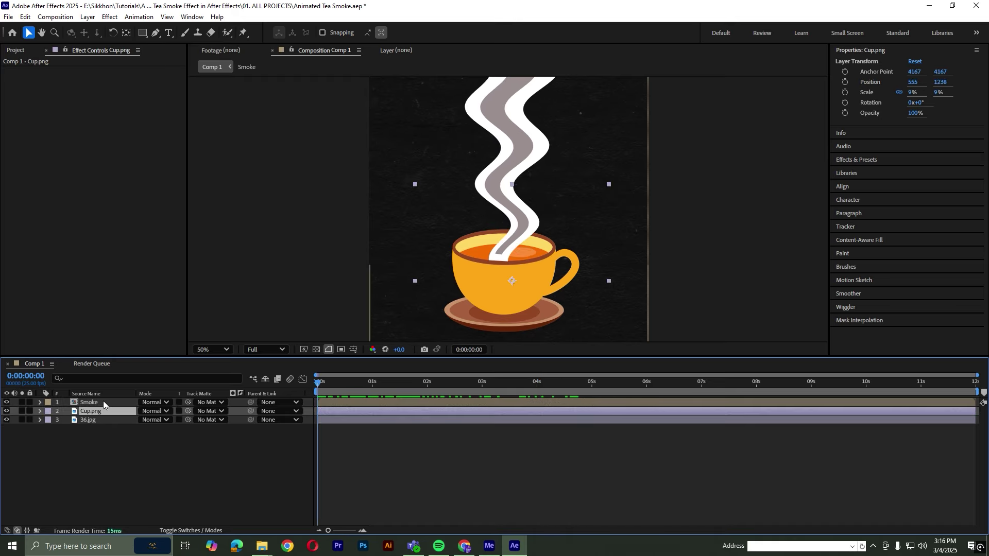
{"action": "left_click", "coordinate": [103, 402]}
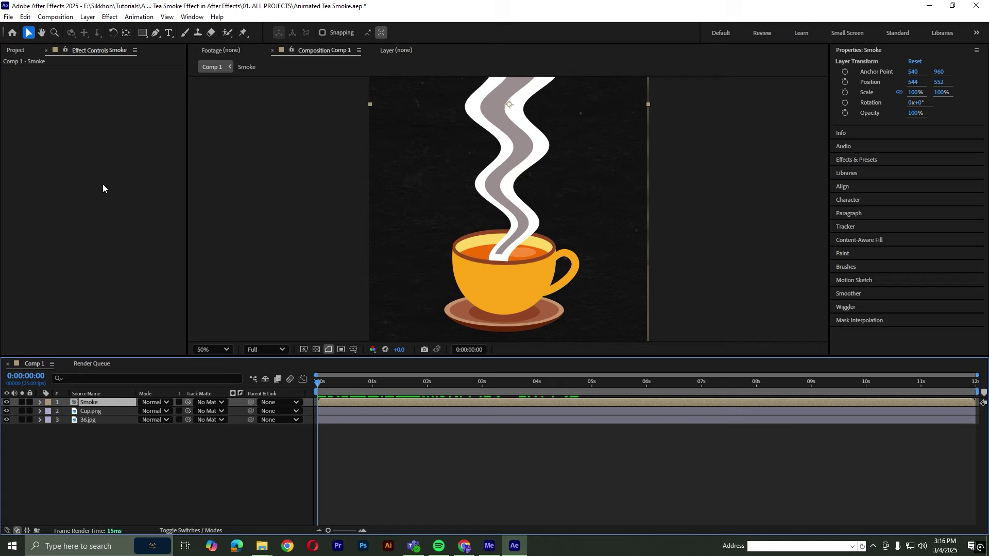
{"action": "left_click", "coordinate": [144, 35]}
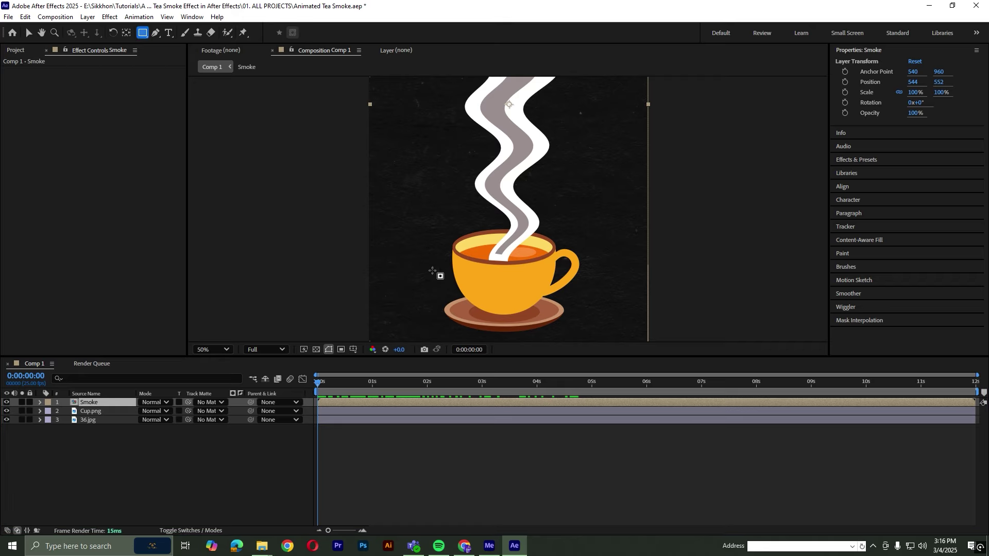
{"action": "left_click_drag", "start_coordinate": [446, 229], "coordinate": [587, 310]}
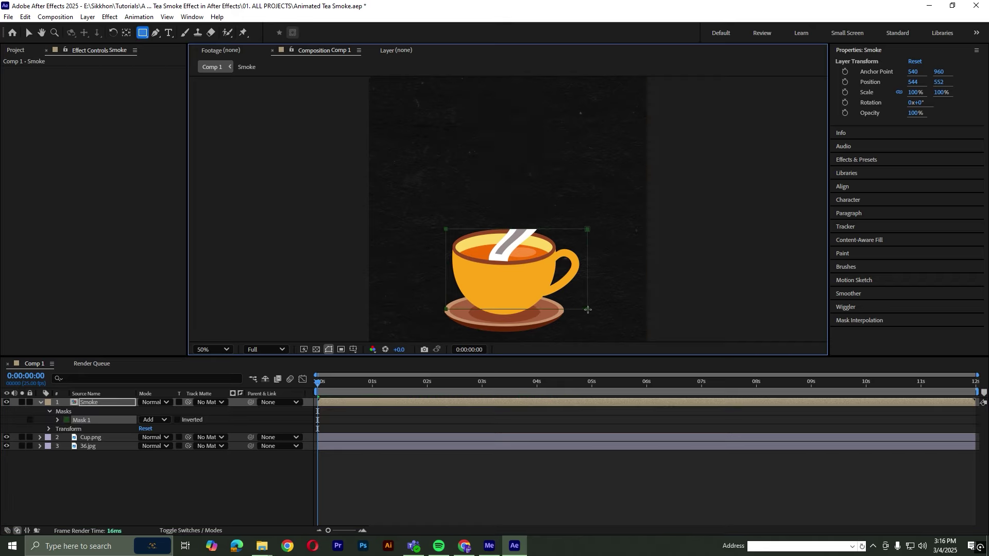
{"action": "left_click", "coordinate": [177, 419]}
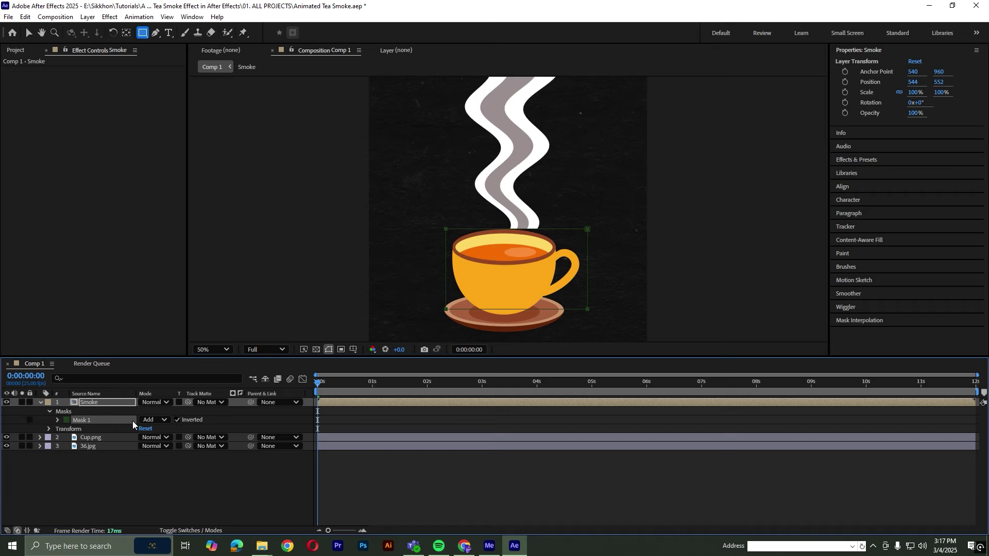
- Feather the inverted mask on the Smoke layer so the smoke's base fades softly into the cup
{"action": "left_click", "coordinate": [57, 420]}
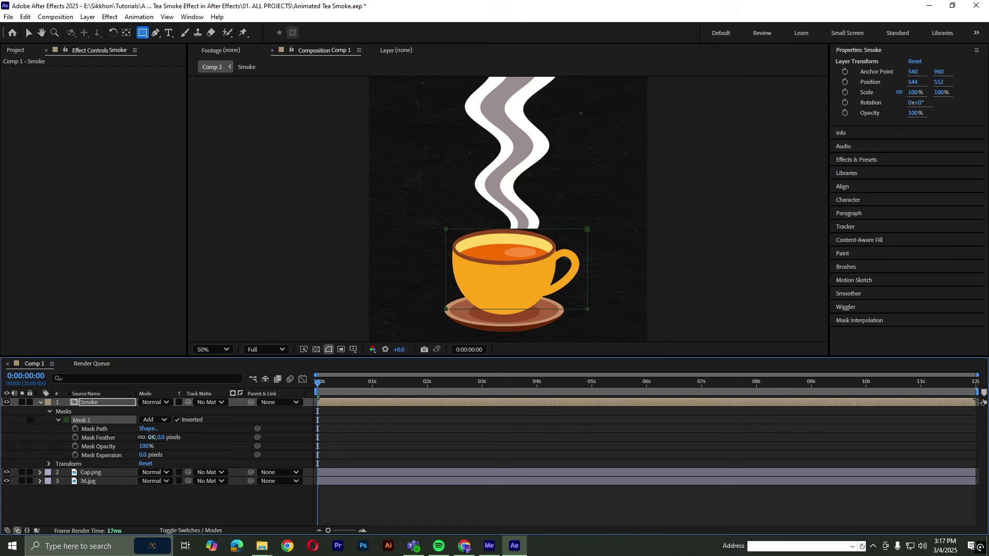
{"action": "left_click_drag", "start_coordinate": [152, 438], "coordinate": [276, 446]}
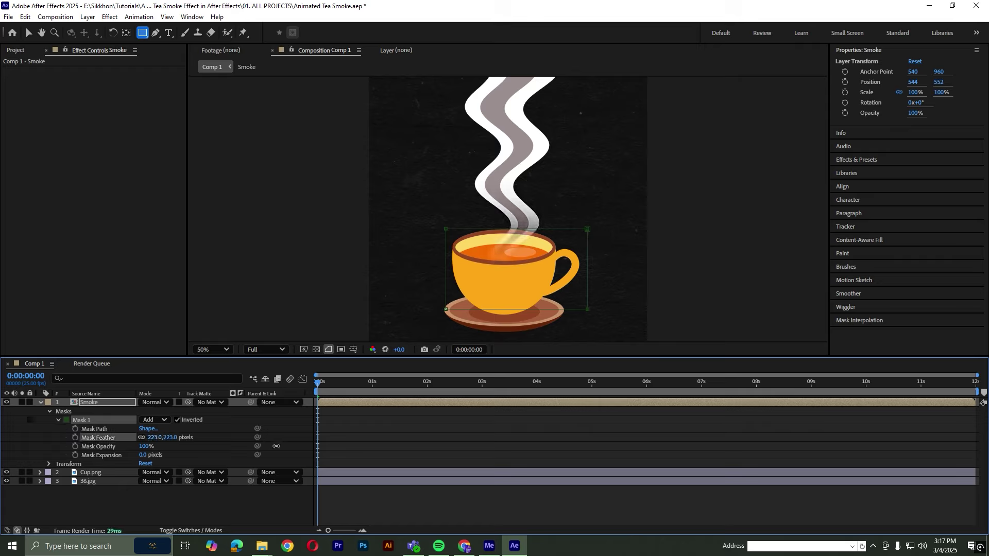
{"action": "left_click_drag", "start_coordinate": [162, 438], "coordinate": [233, 470]}
- Play back the smoke animation from the first frame, check the faded base close up, and fit the whole composition in view
{"action": "key", "text": "space"}
{"action": "left_click", "coordinate": [379, 447]}
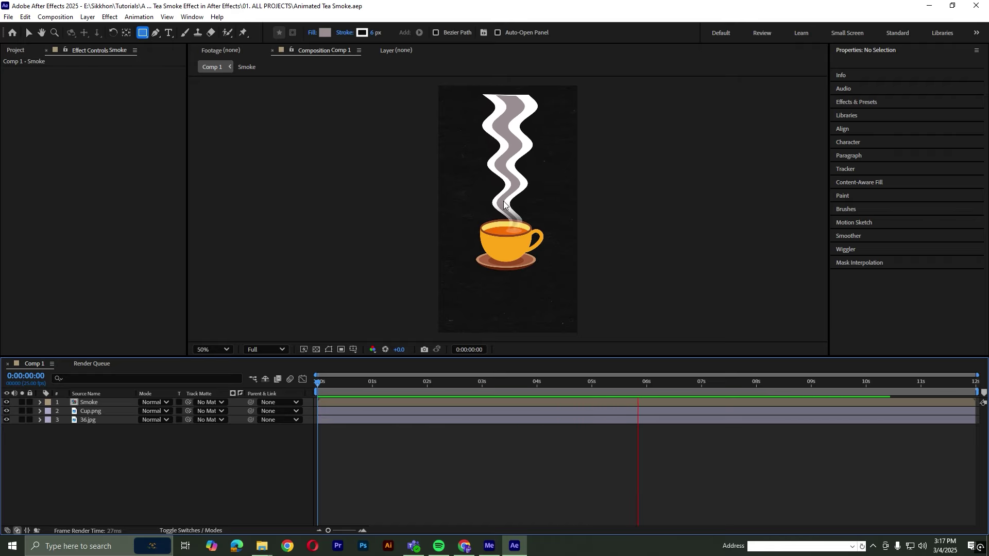
{"action": "scroll", "coordinate": [503, 201], "scroll_direction": "up", "scroll_amount": 2}
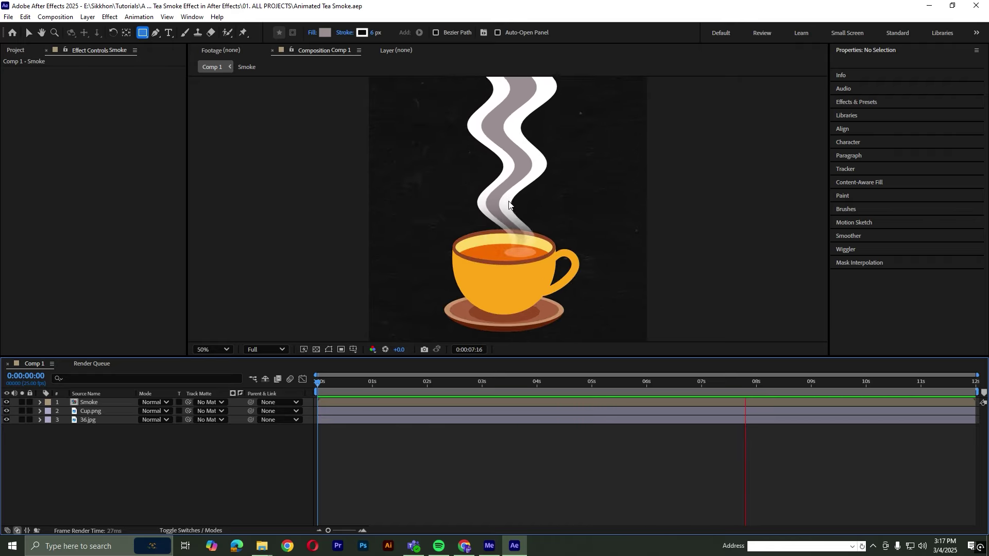
{"action": "key", "text": "space"}
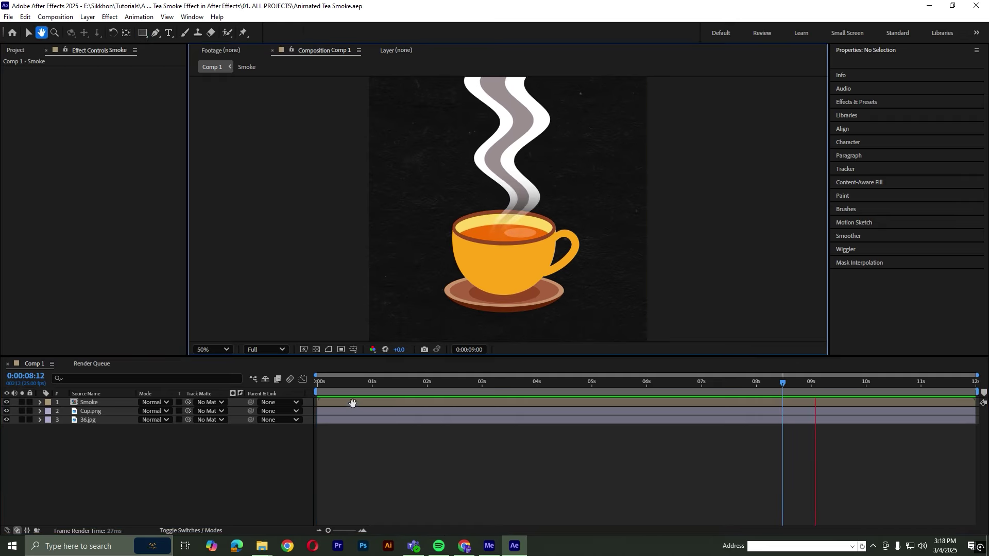
{"action": "key", "text": "Home"}
{"action": "key", "text": "space"}
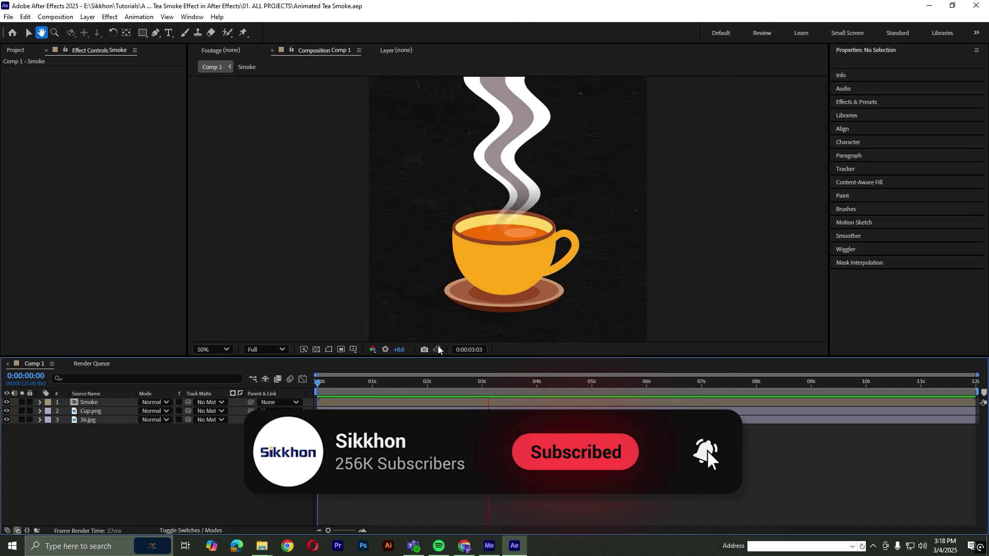
{"action": "key", "text": "space"}
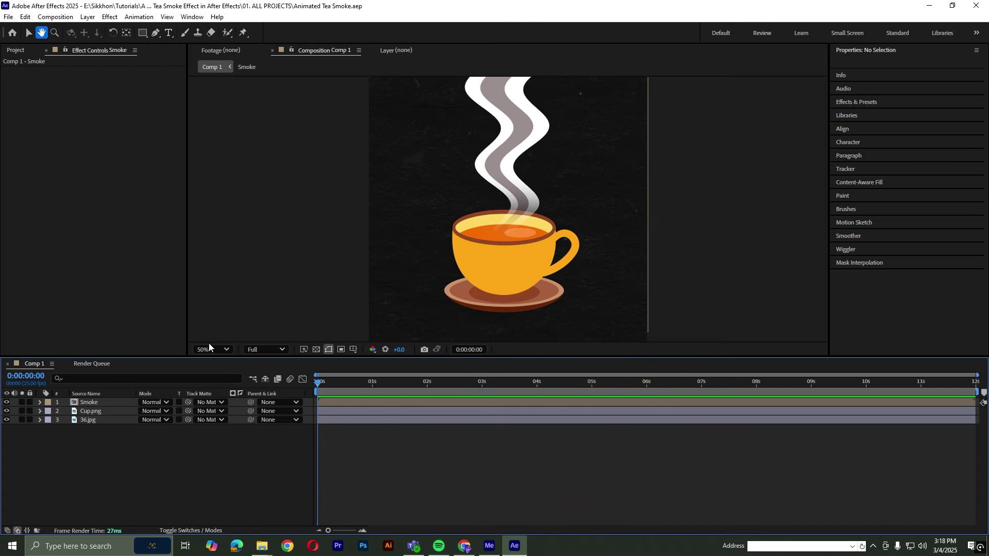
{"action": "left_click", "coordinate": [210, 348]}
{"action": "left_click", "coordinate": [217, 145]}
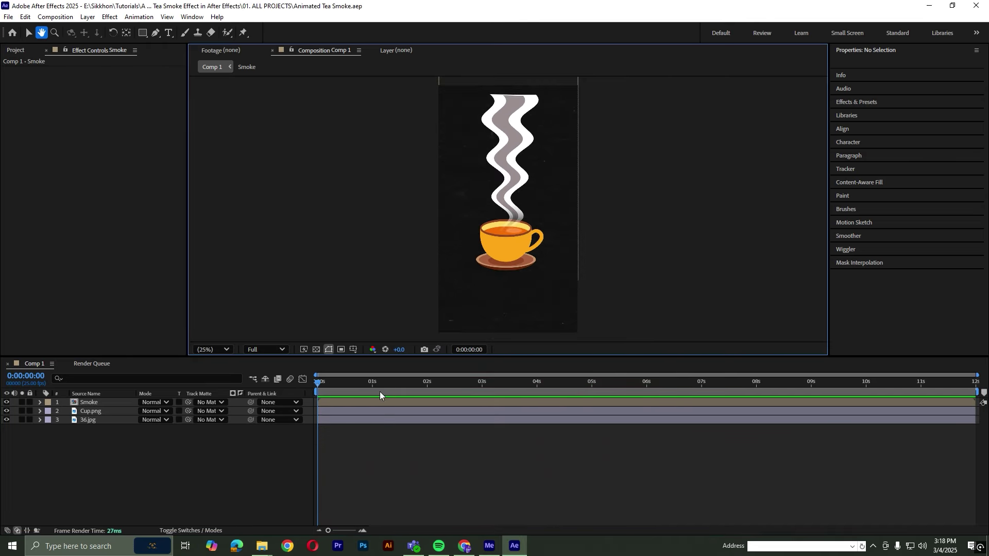